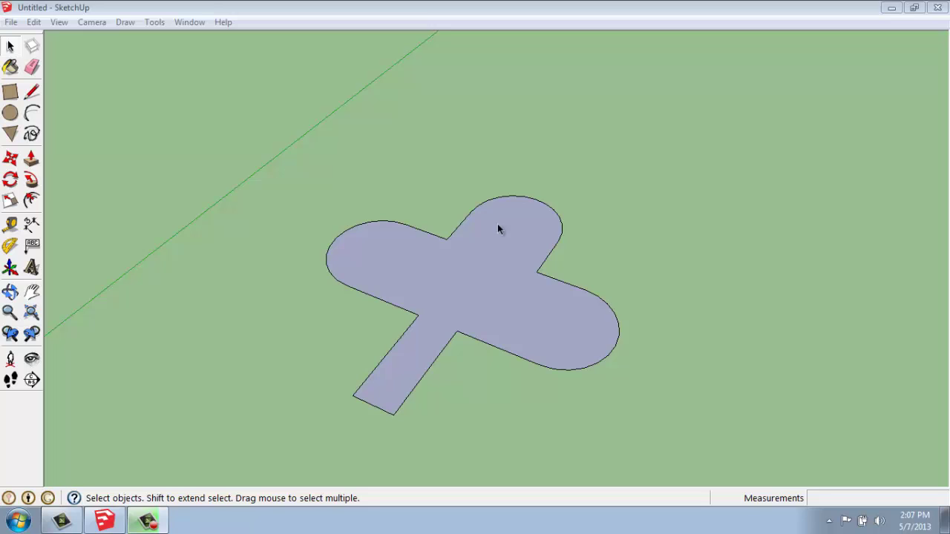
Step: Offset the cloverleaf outline outward by 12 inches to form the first ring
{"action": "middle_click_drag", "start_coordinate": [654, 221], "coordinate": [486, 203]}
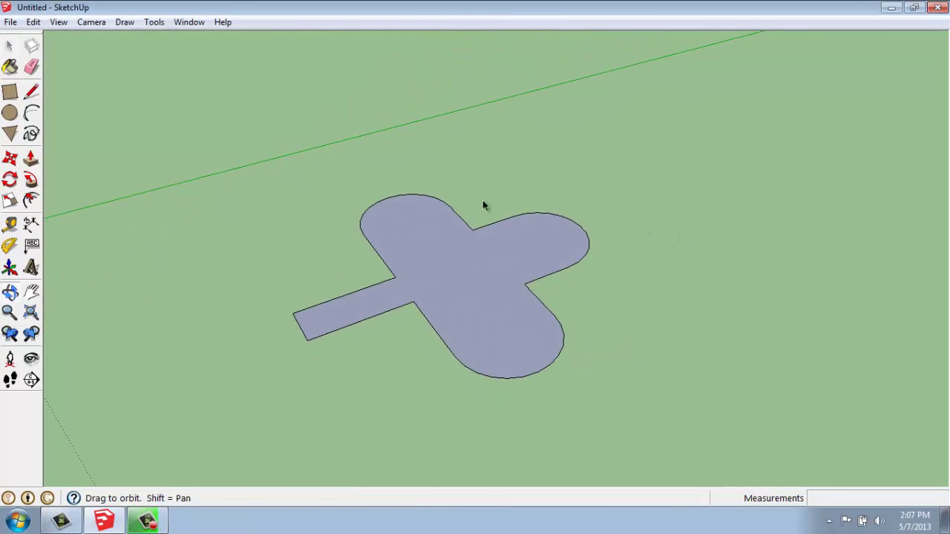
{"action": "middle_click_drag", "start_coordinate": [468, 360], "coordinate": [475, 319]}
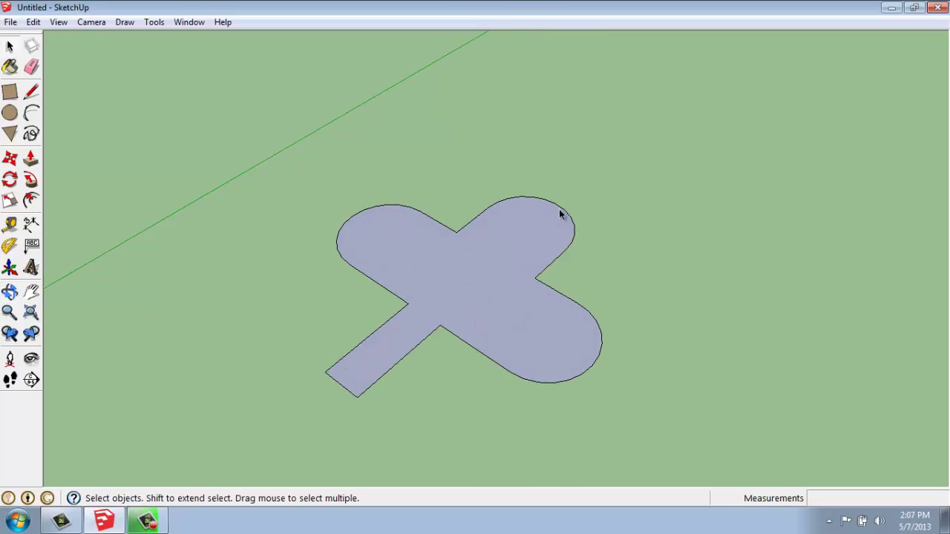
{"action": "middle_click_drag", "start_coordinate": [652, 406], "coordinate": [652, 400]}
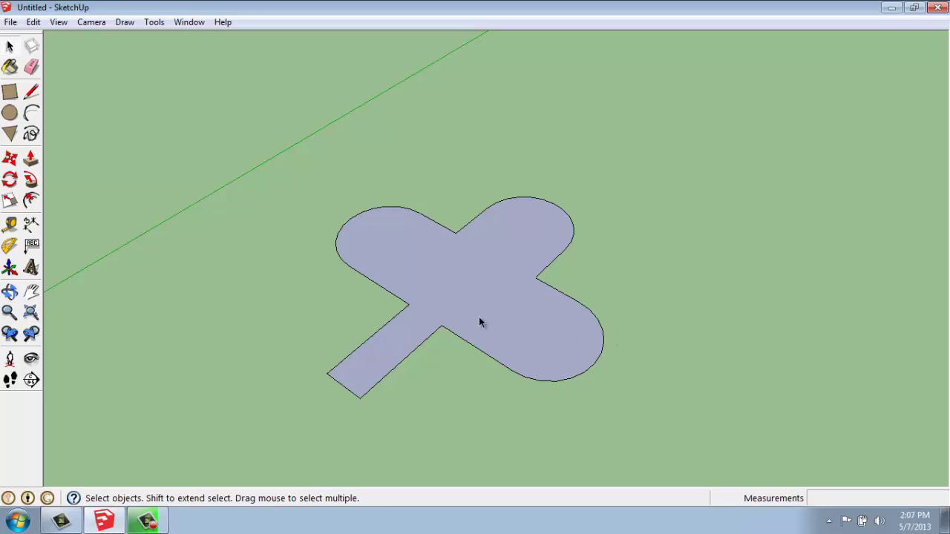
{"action": "left_click", "coordinate": [34, 201]}
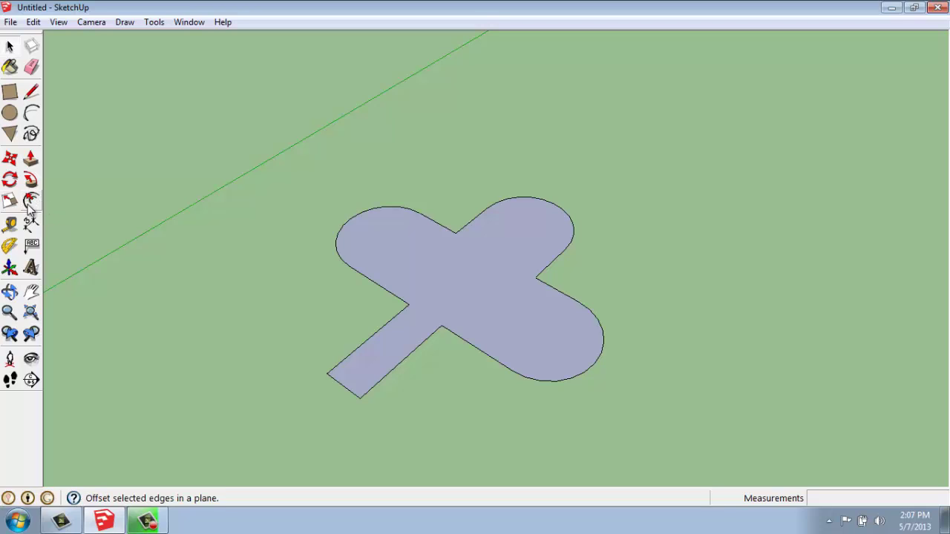
{"action": "left_click", "coordinate": [34, 201]}
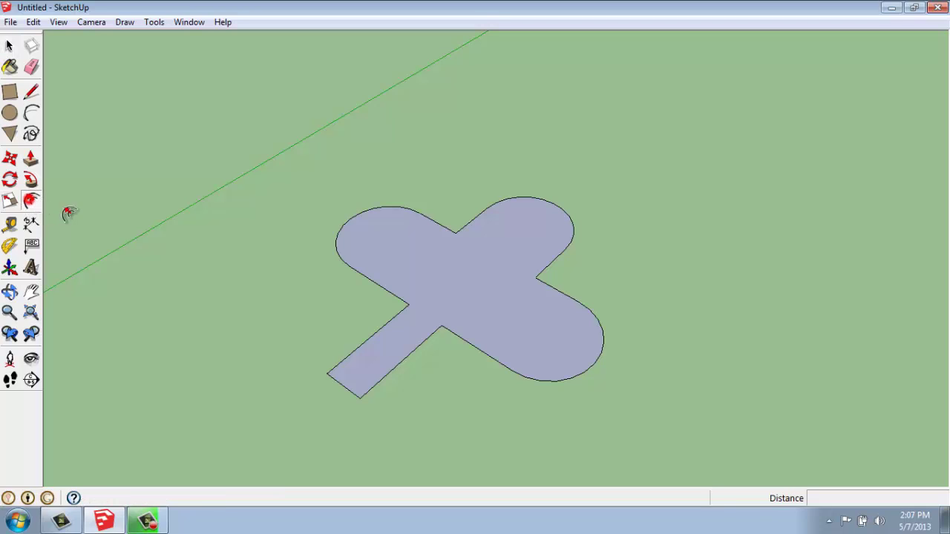
{"action": "left_click", "coordinate": [449, 243]}
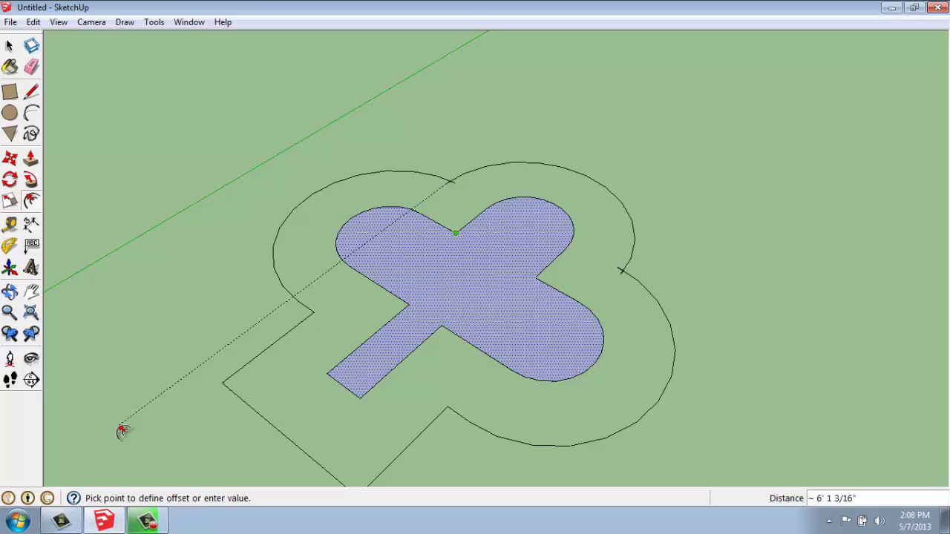
{"action": "type", "text": "12"}
{"action": "key", "text": "Return"}
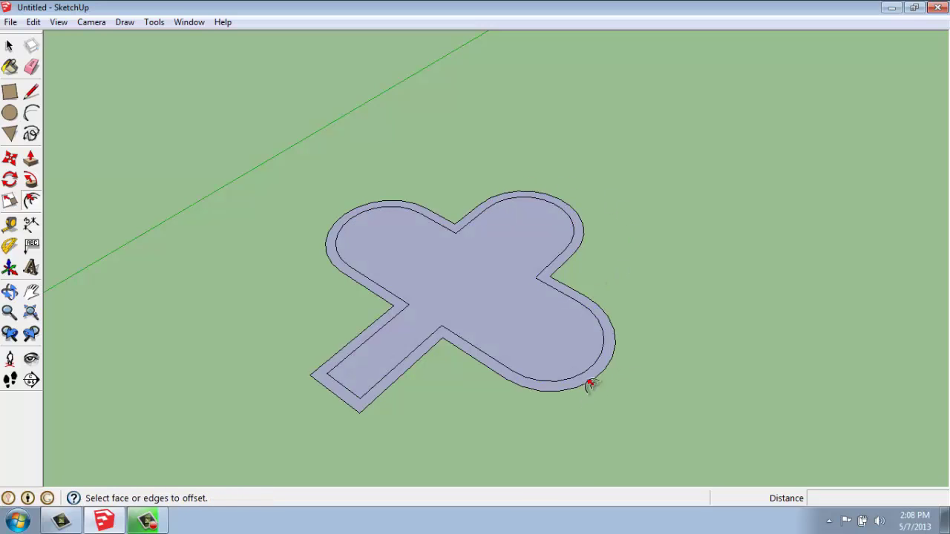
Step: Add a second outward ring at 24 inches and a third at a picked midpoint
{"action": "left_click", "coordinate": [601, 347]}
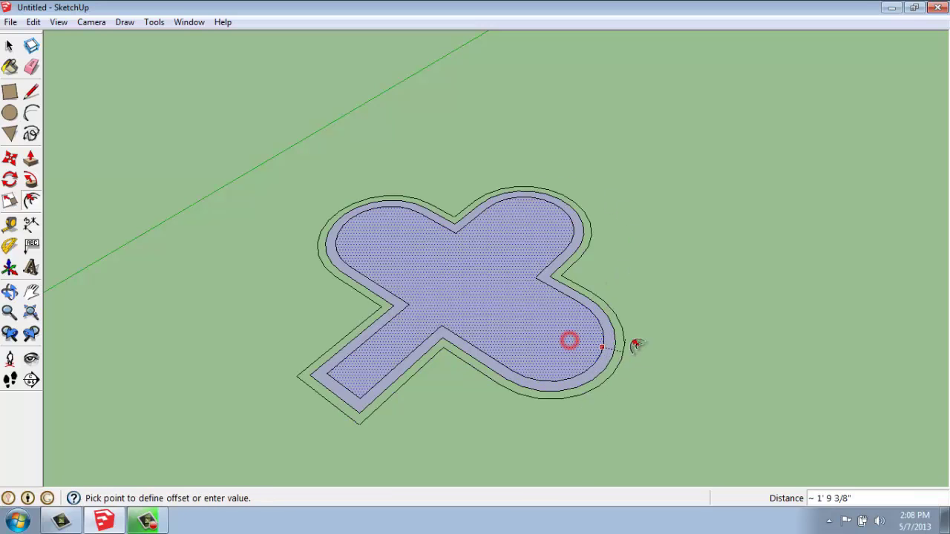
{"action": "key", "text": "Return"}
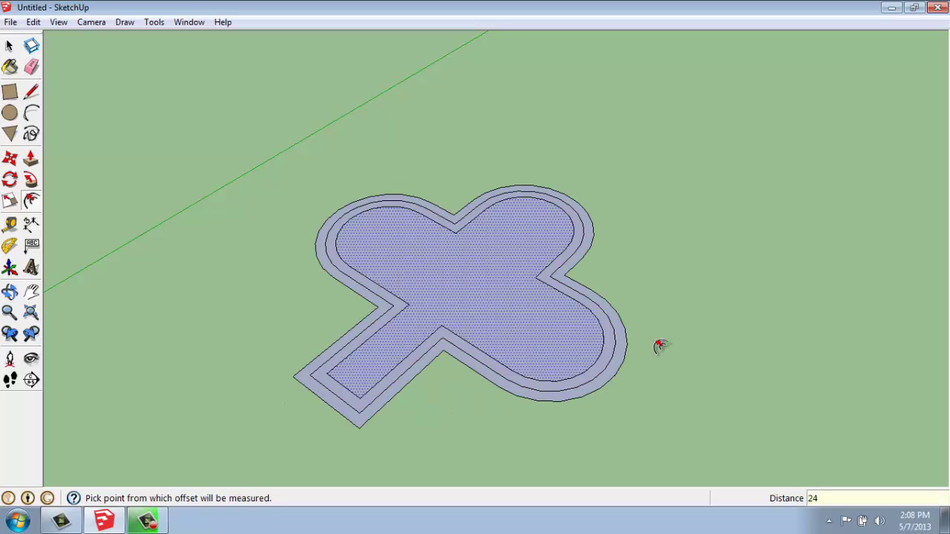
{"action": "left_click", "coordinate": [530, 334]}
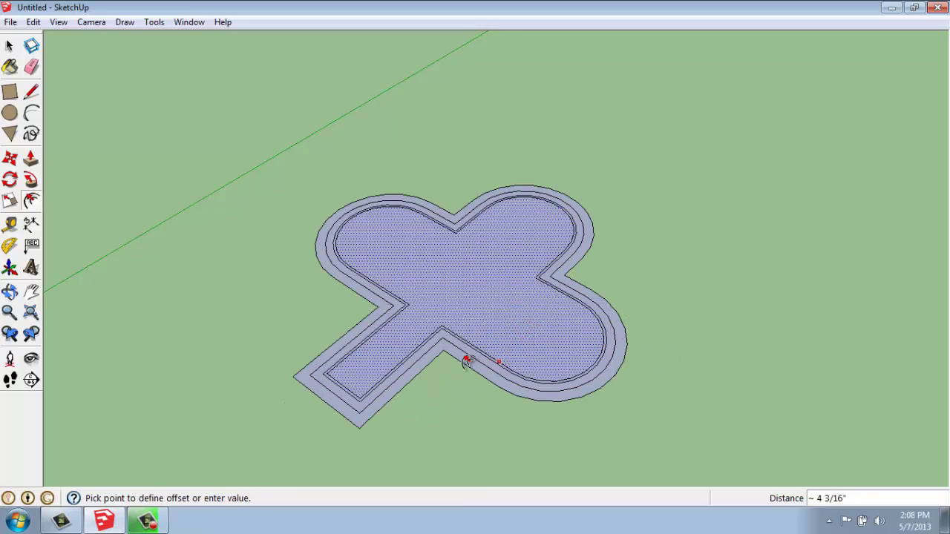
{"action": "left_click", "coordinate": [327, 416]}
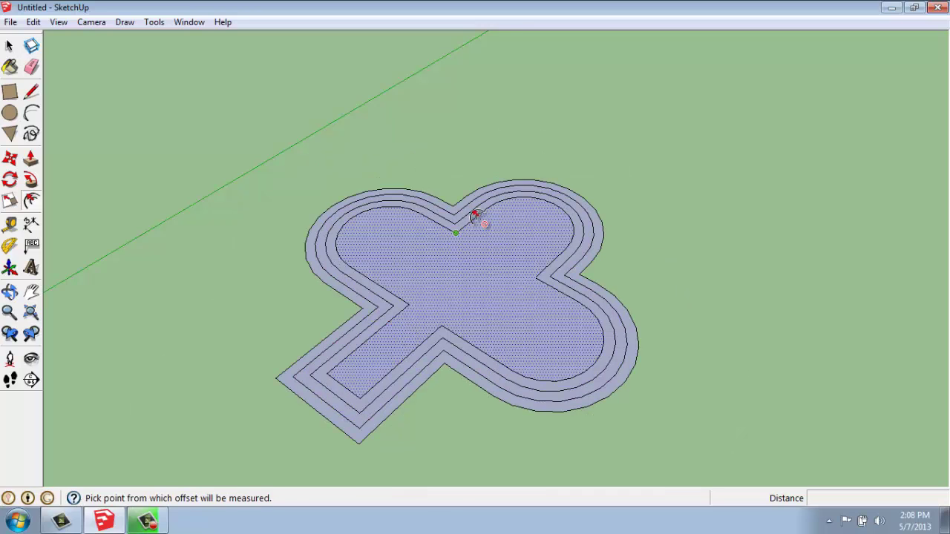
Step: Offset the inner face inward by 12 inches, then add another inner outline
{"action": "left_click", "coordinate": [543, 216]}
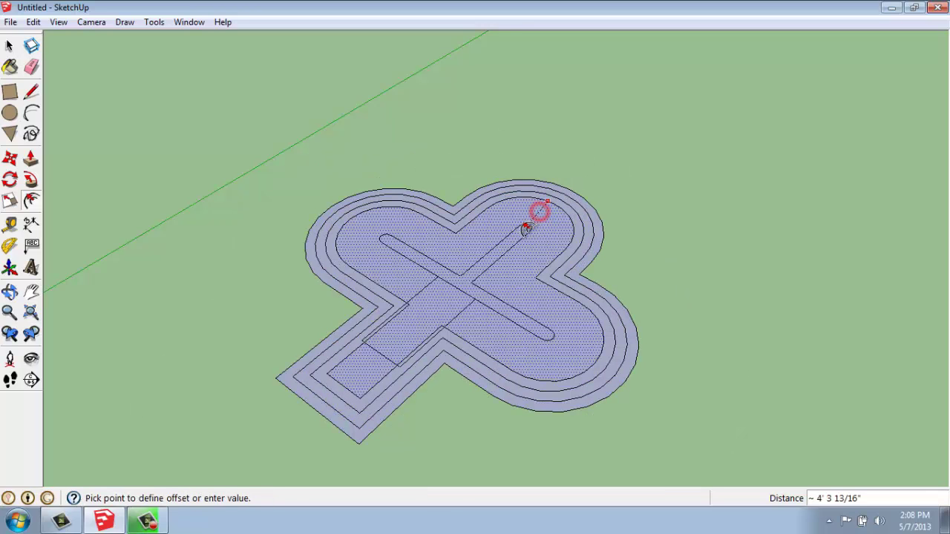
{"action": "type", "text": "12"}
{"action": "key", "text": "Return"}
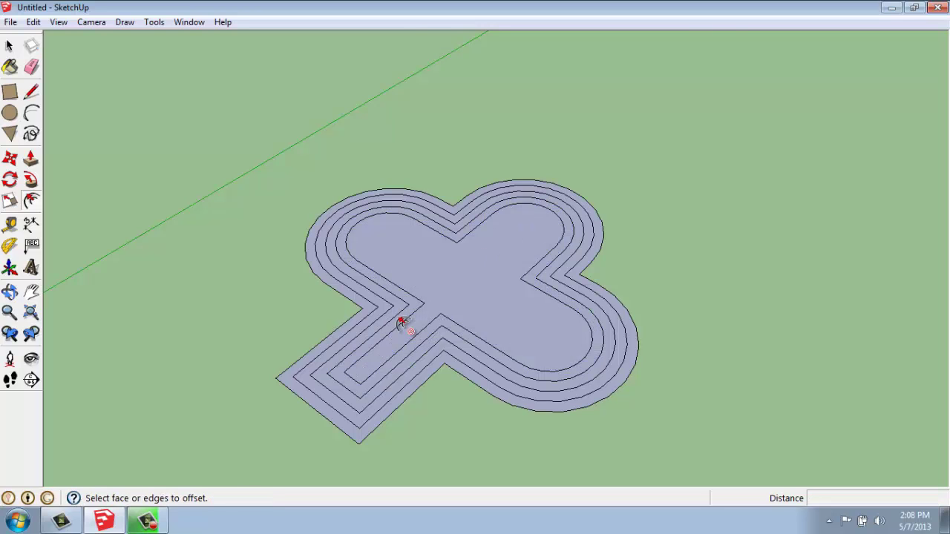
{"action": "scroll", "coordinate": [399, 322], "scroll_direction": "up", "scroll_amount": 3}
{"action": "left_click", "coordinate": [410, 325]}
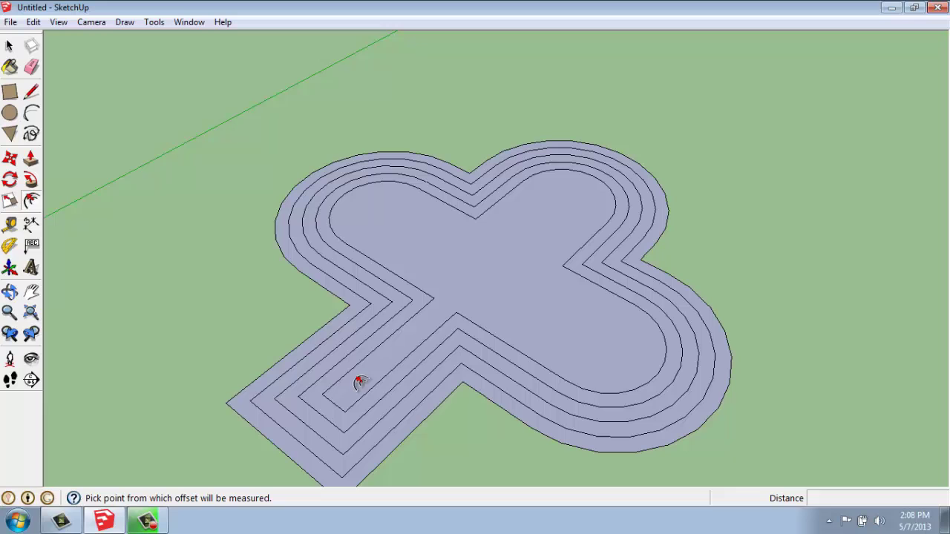
{"action": "left_click", "coordinate": [575, 196]}
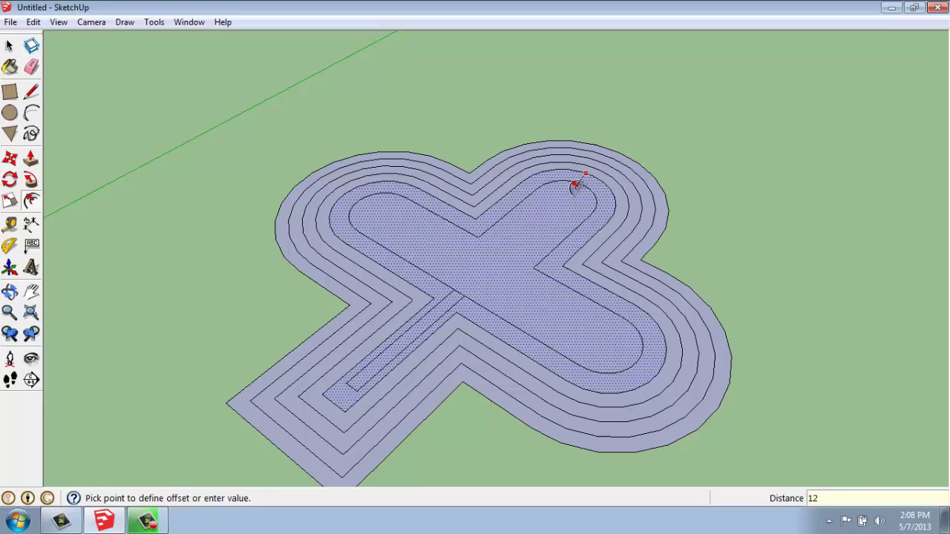
{"action": "left_click", "coordinate": [575, 185]}
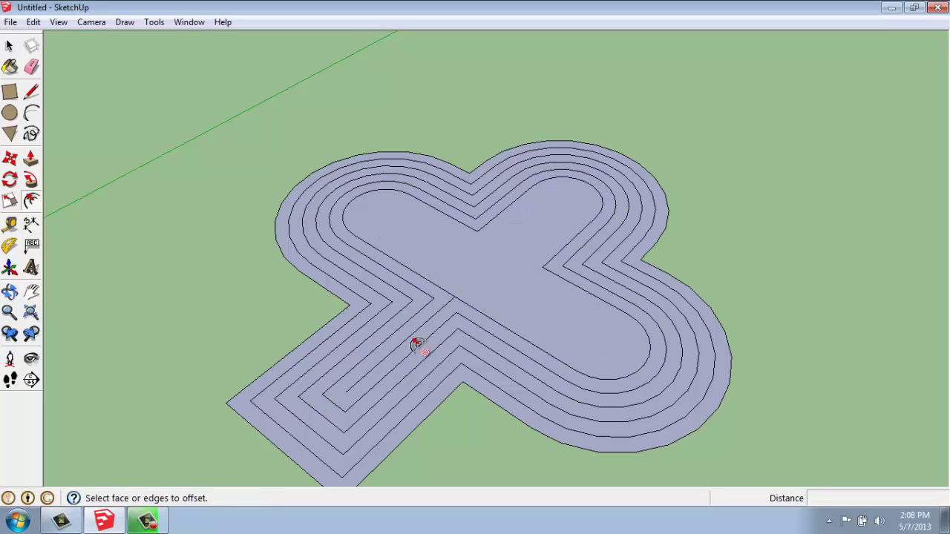
Step: Add further 12-inch inward rings down to the narrow central cross
{"action": "scroll", "coordinate": [432, 299], "scroll_direction": "up", "scroll_amount": 3}
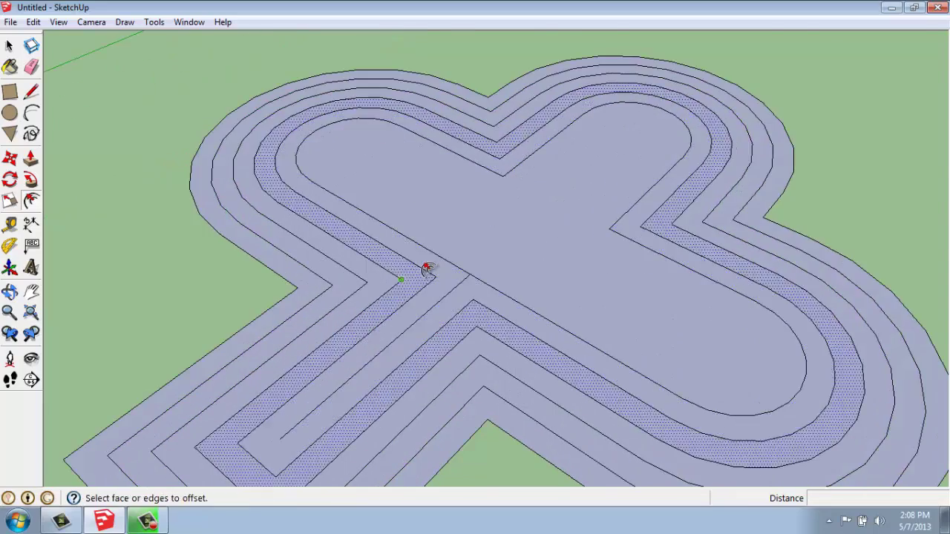
{"action": "scroll", "coordinate": [428, 271], "scroll_direction": "up", "scroll_amount": 3}
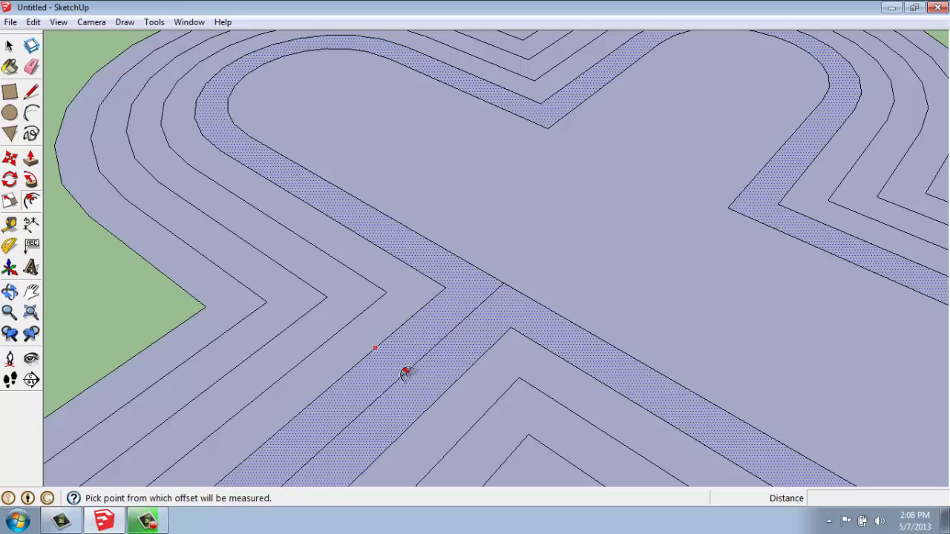
{"action": "scroll", "coordinate": [405, 373], "scroll_direction": "down", "scroll_amount": 6}
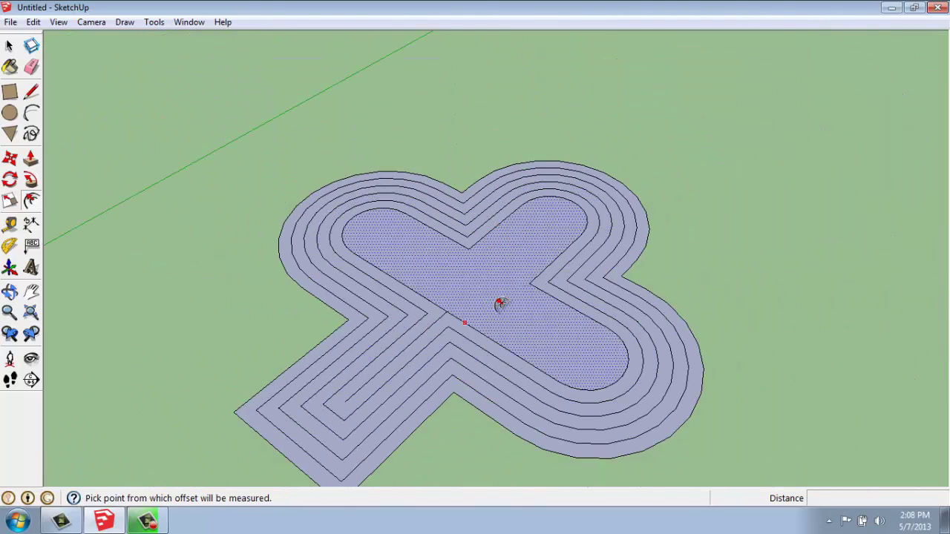
{"action": "left_click", "coordinate": [554, 223]}
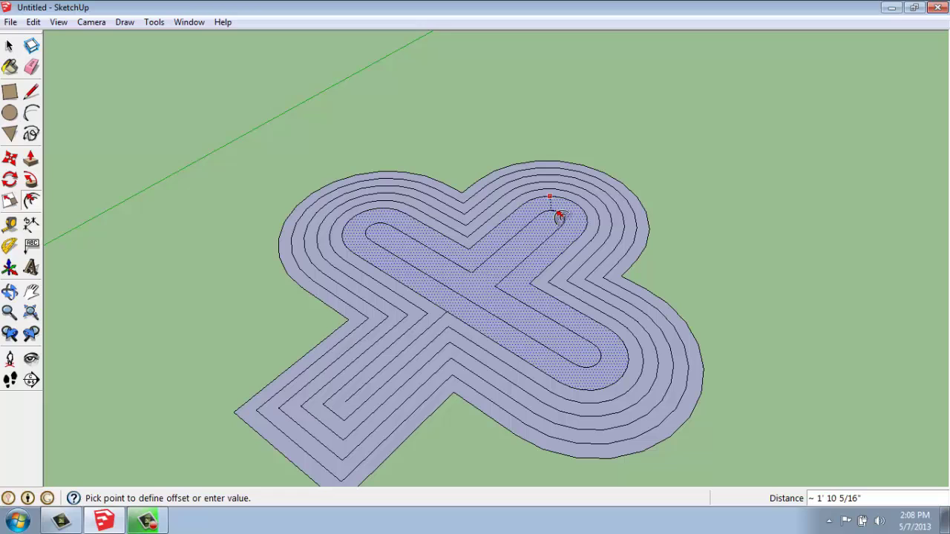
{"action": "left_click", "coordinate": [559, 216]}
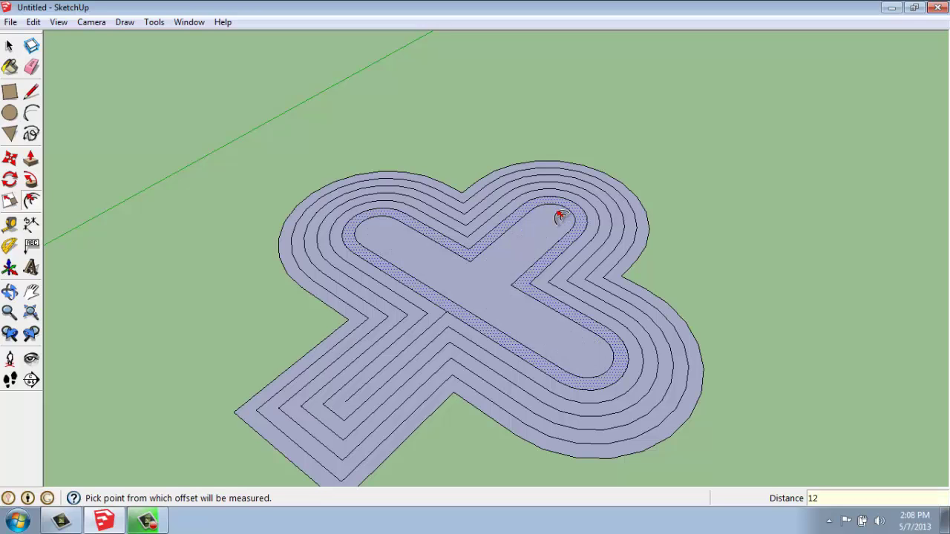
{"action": "left_click", "coordinate": [558, 223]}
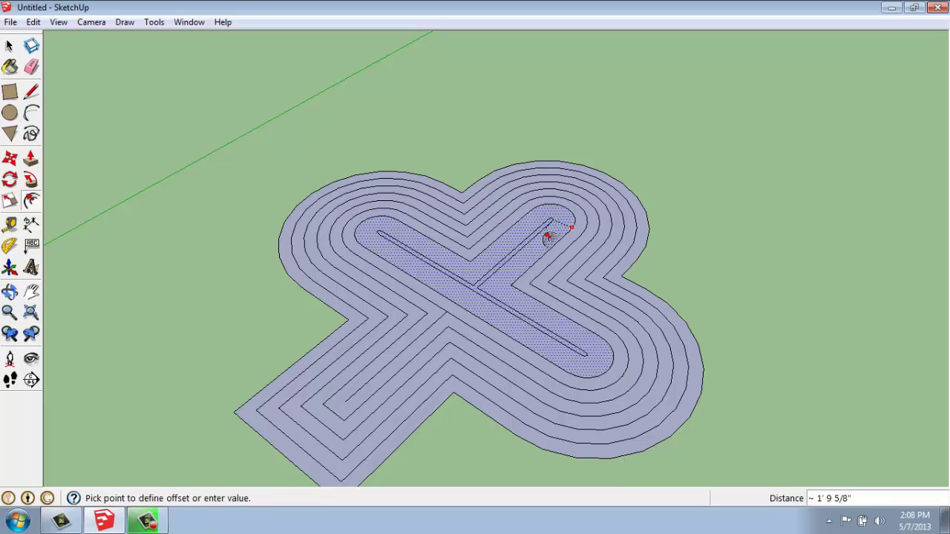
{"action": "key", "text": "Return"}
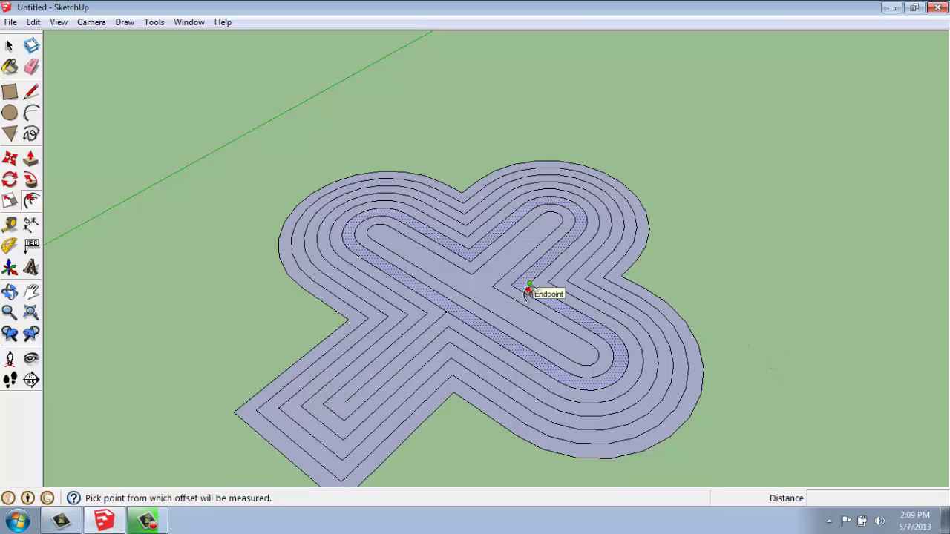
Step: Raise the outer ring into 1' walls and push the inner floor face 3 feet
{"action": "left_click", "coordinate": [30, 158]}
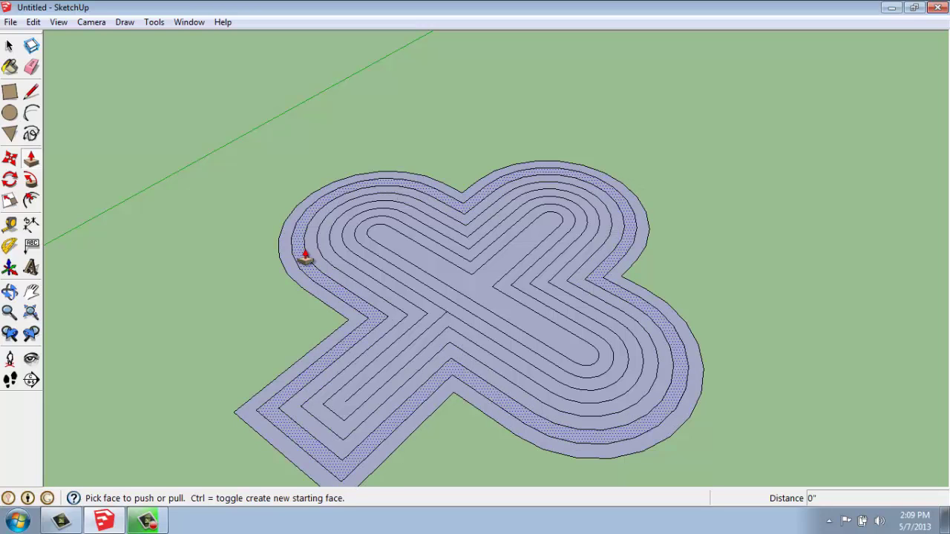
{"action": "left_click", "coordinate": [643, 233]}
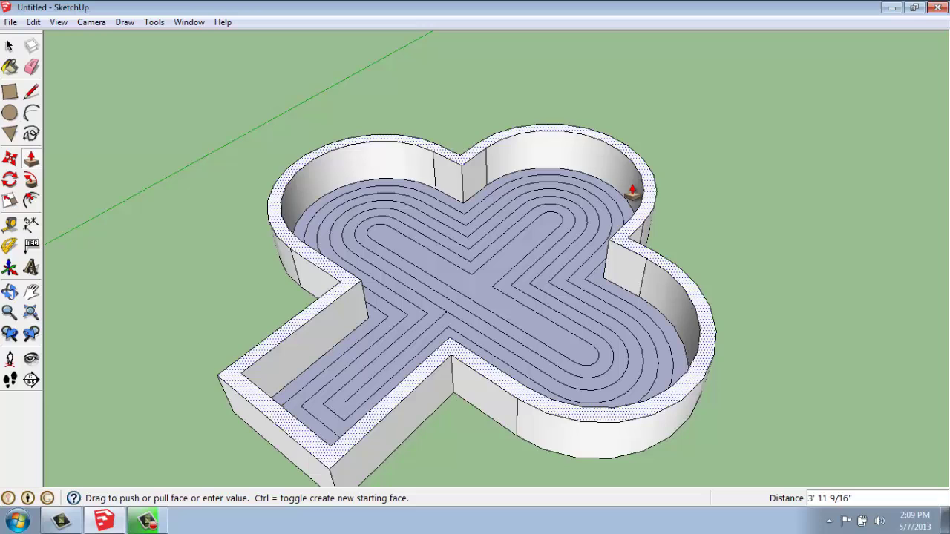
{"action": "type", "text": "1'"}
{"action": "key", "text": "Return"}
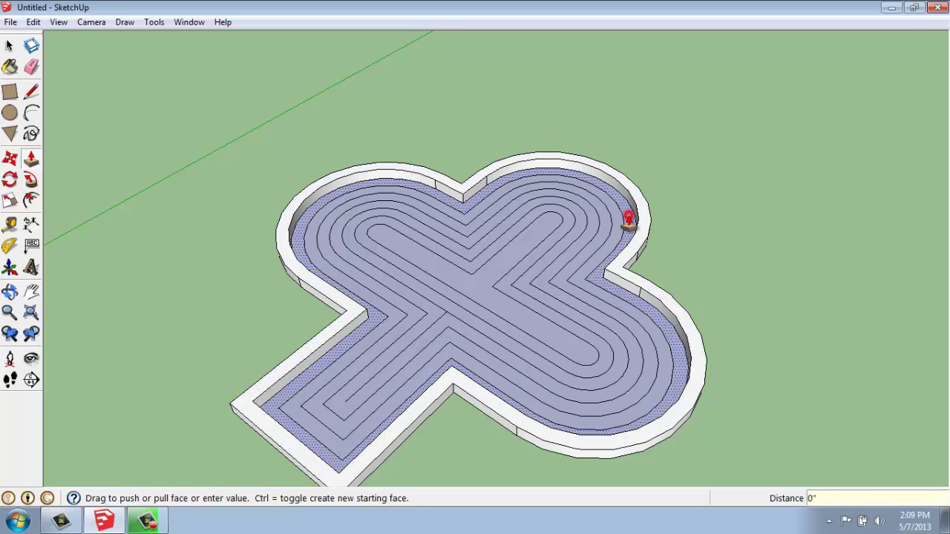
{"action": "left_click", "coordinate": [629, 220]}
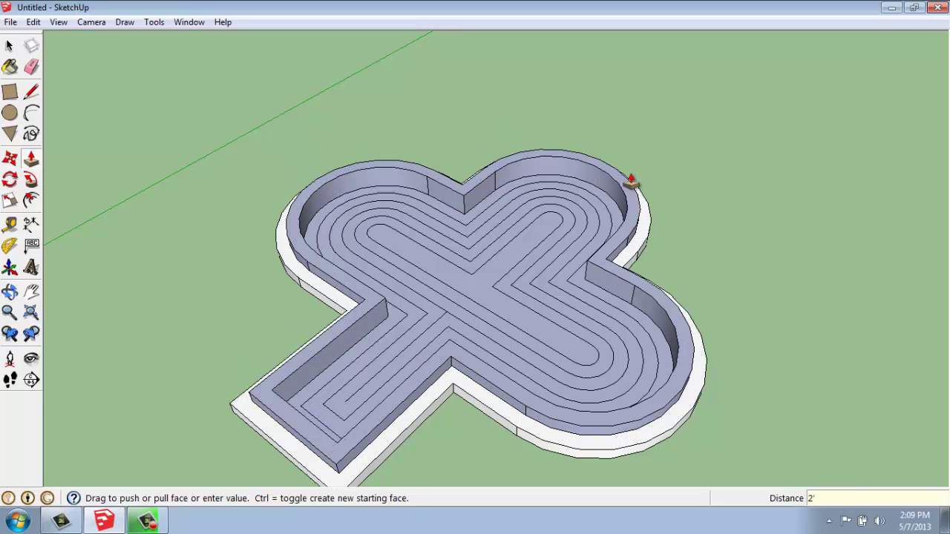
{"action": "left_click", "coordinate": [613, 216]}
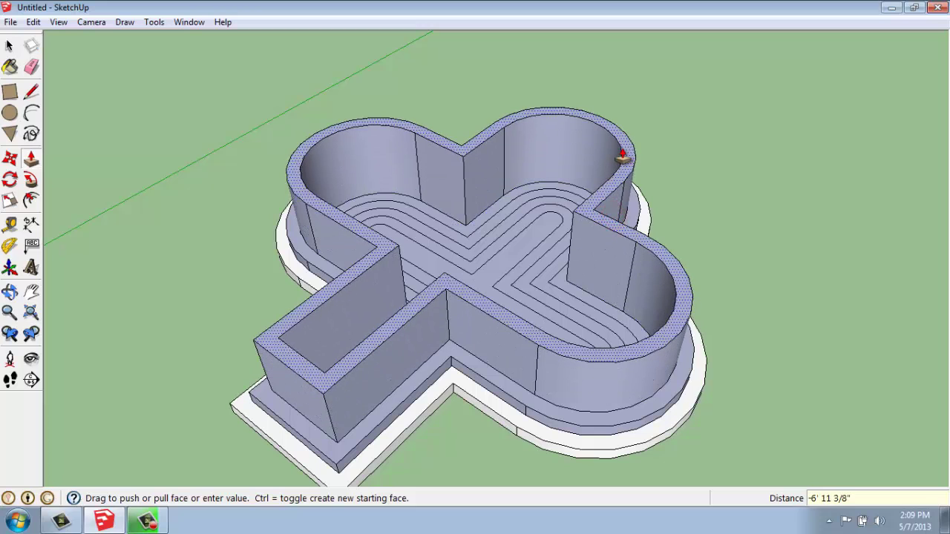
{"action": "key", "text": "Return"}
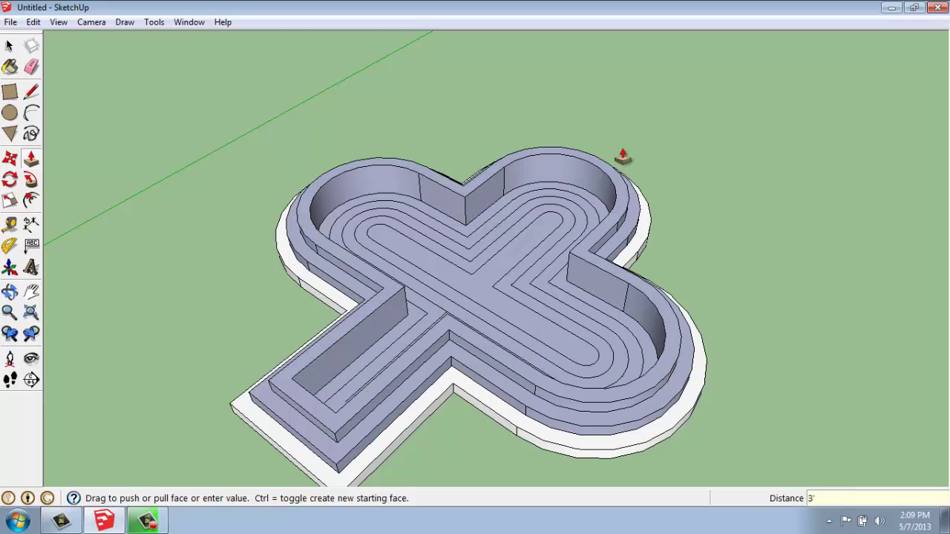
Step: Extrude the next inner ring faces 48 inches and orbit to check the tiers
{"action": "left_click", "coordinate": [601, 210]}
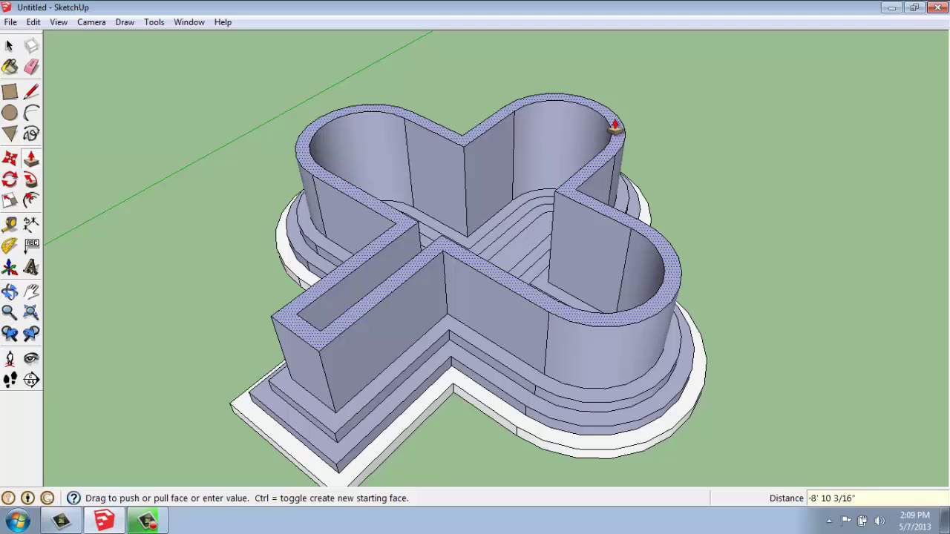
{"action": "type", "text": "48"}
{"action": "key", "text": "Return"}
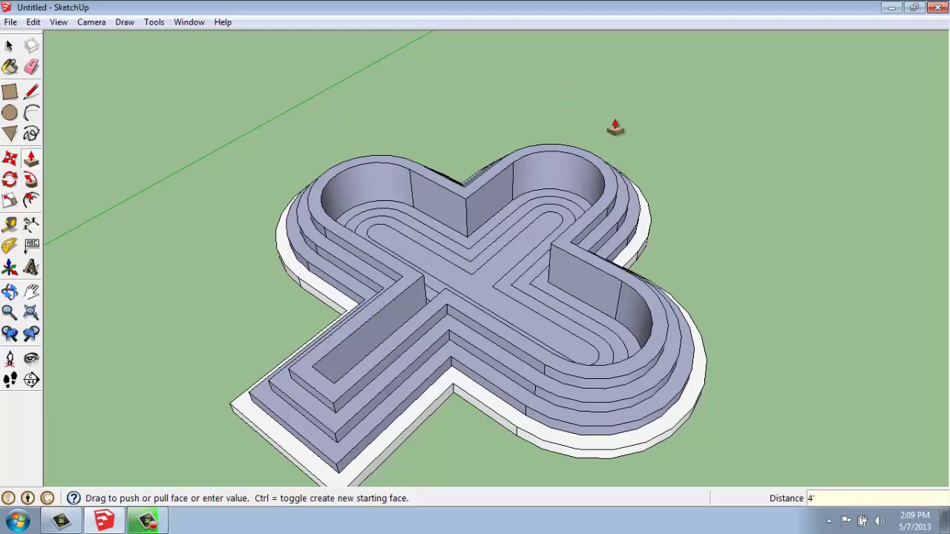
{"action": "middle_click_drag", "start_coordinate": [515, 250], "coordinate": [400, 385]}
{"action": "left_click", "coordinate": [443, 294]}
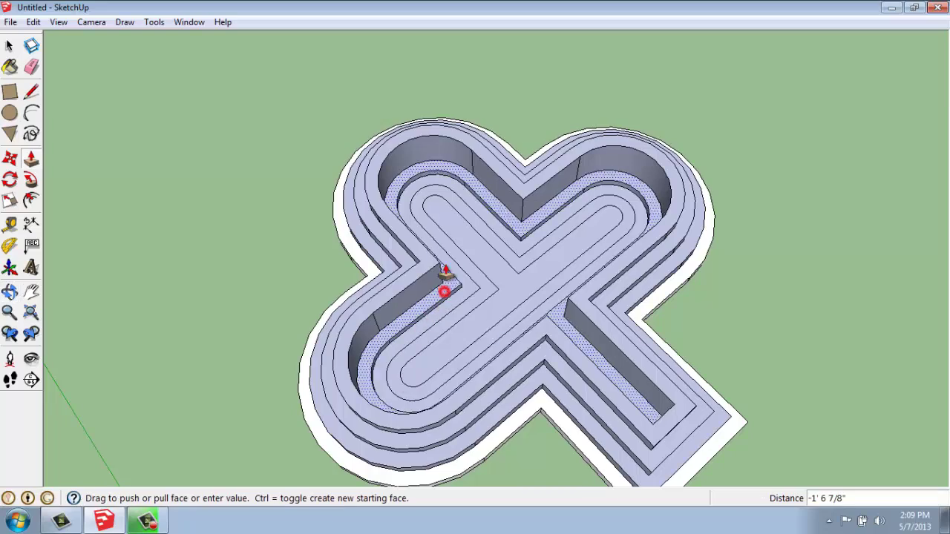
{"action": "key", "text": "Return"}
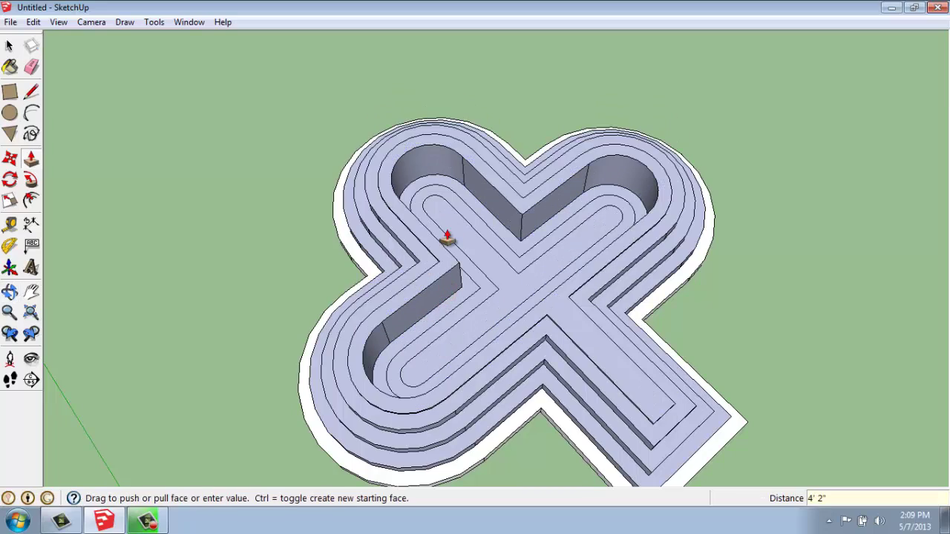
{"action": "middle_click_drag", "start_coordinate": [448, 237], "coordinate": [360, 325]}
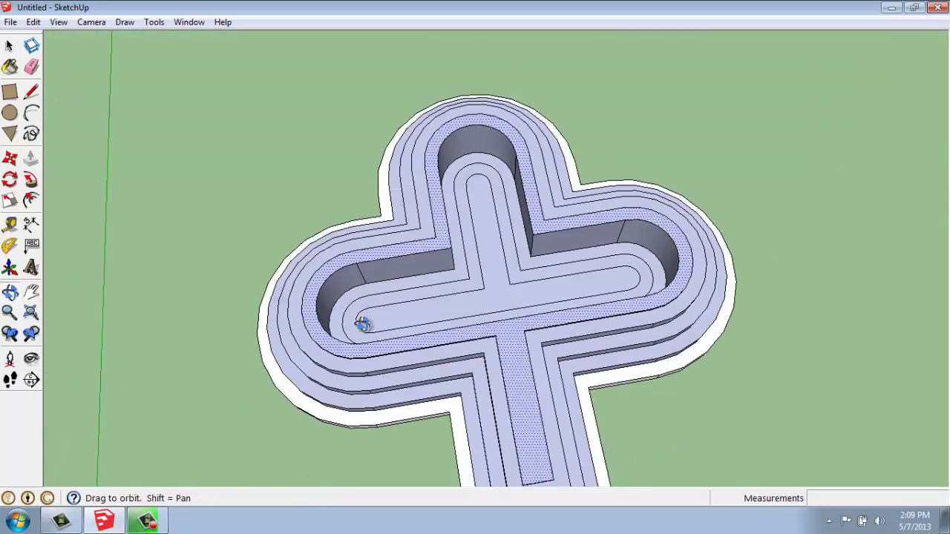
Step: Raise the recessed ring face to 30 inches and orbit to a lower side angle
{"action": "left_click", "coordinate": [414, 259]}
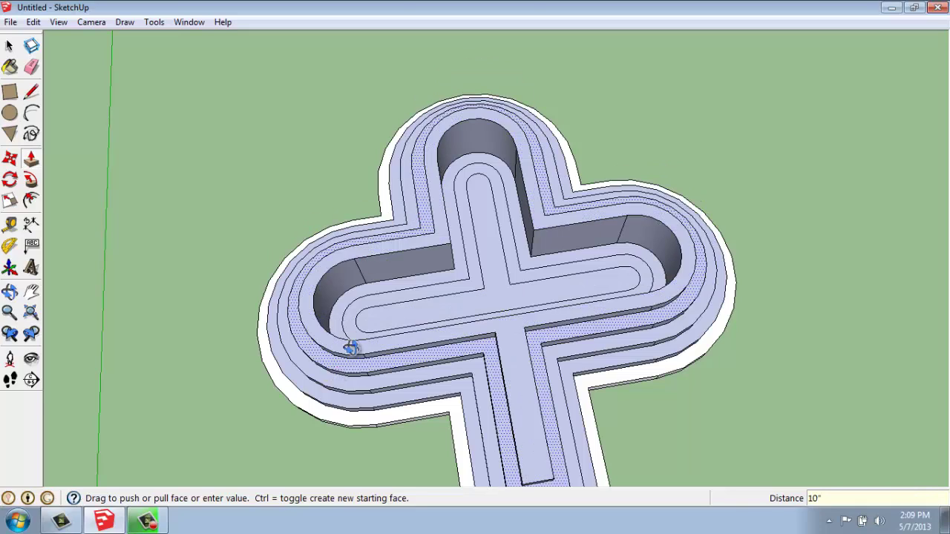
{"action": "middle_click_drag", "start_coordinate": [352, 346], "coordinate": [513, 98]}
{"action": "middle_click_drag", "start_coordinate": [413, 274], "coordinate": [636, 215]}
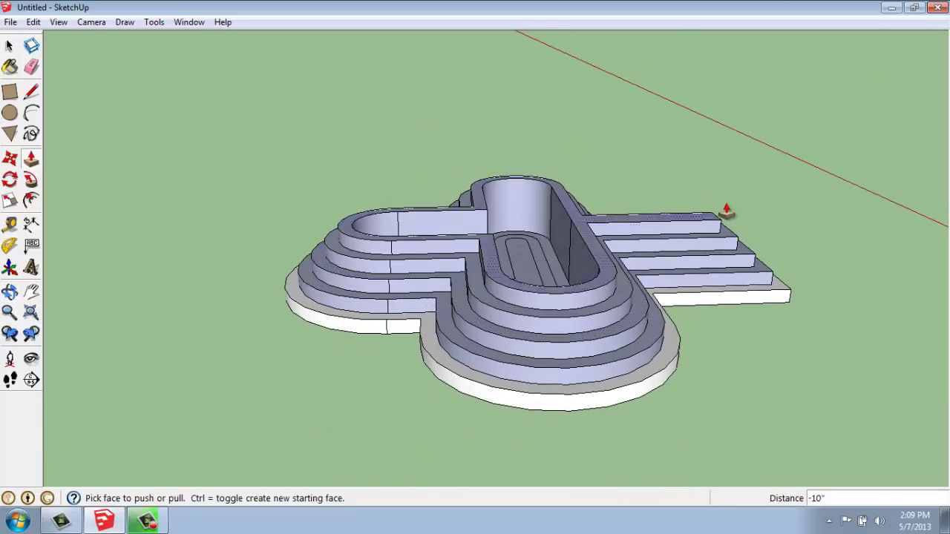
{"action": "middle_click_drag", "start_coordinate": [727, 205], "coordinate": [107, 391]}
{"action": "middle_click_drag", "start_coordinate": [328, 428], "coordinate": [322, 265]}
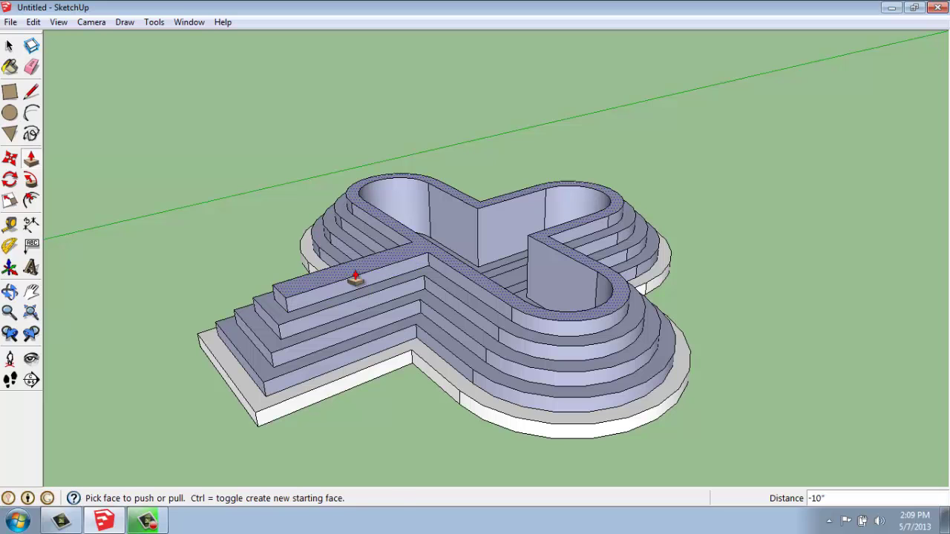
Step: Lift the central walls and lower step, extending the straight arm's top tier into a long bar
{"action": "left_click_drag", "start_coordinate": [353, 271], "coordinate": [385, 219]}
{"action": "left_click_drag", "start_coordinate": [393, 293], "coordinate": [391, 272]}
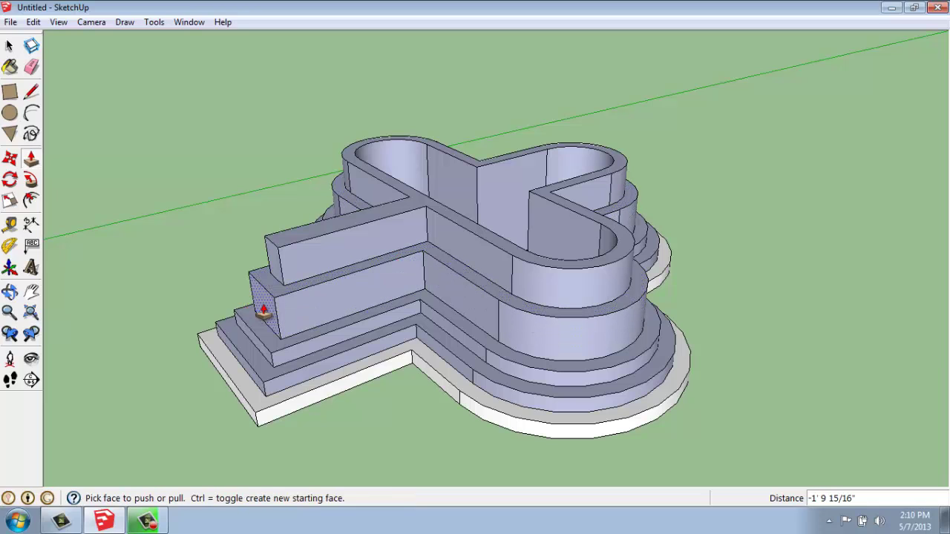
{"action": "left_click_drag", "start_coordinate": [264, 311], "coordinate": [141, 367]}
{"action": "middle_click_drag", "start_coordinate": [141, 364], "coordinate": [405, 194]}
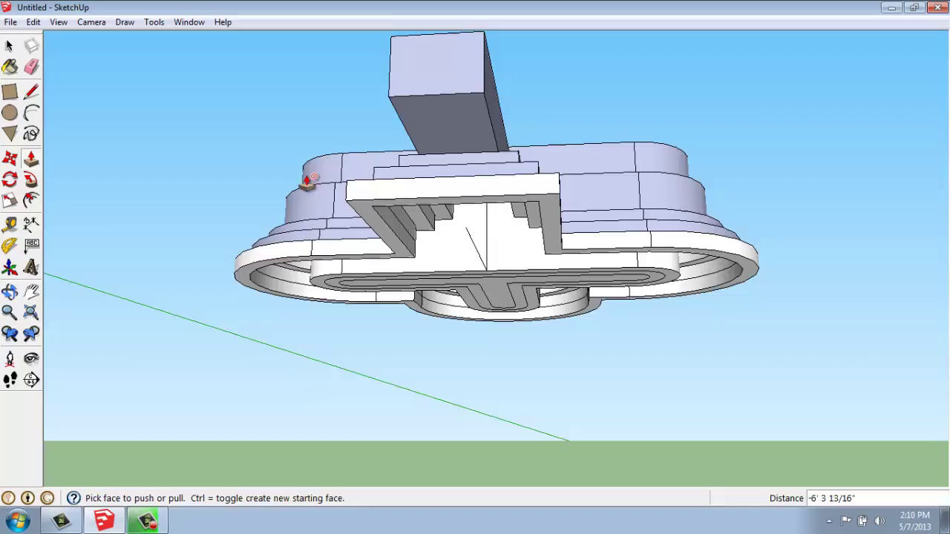
{"action": "middle_click_drag", "start_coordinate": [308, 182], "coordinate": [286, 375]}
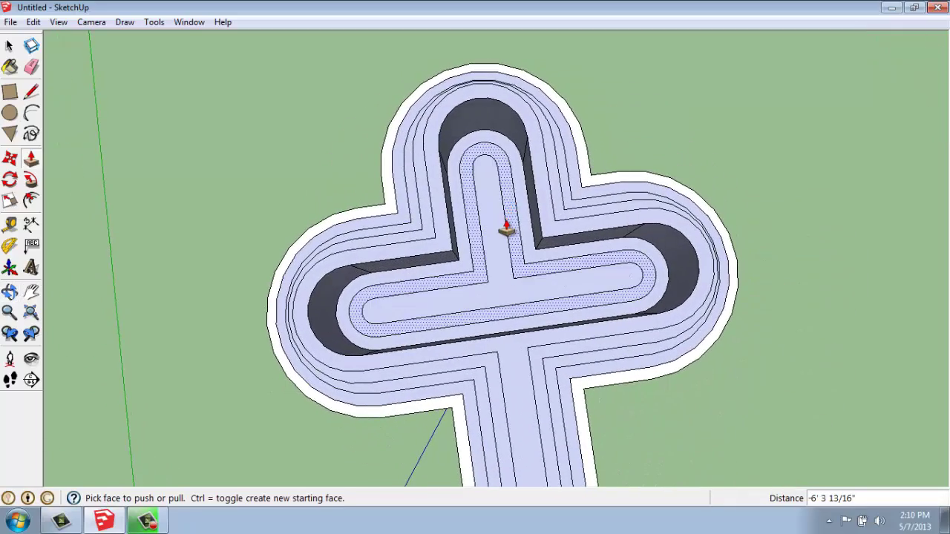